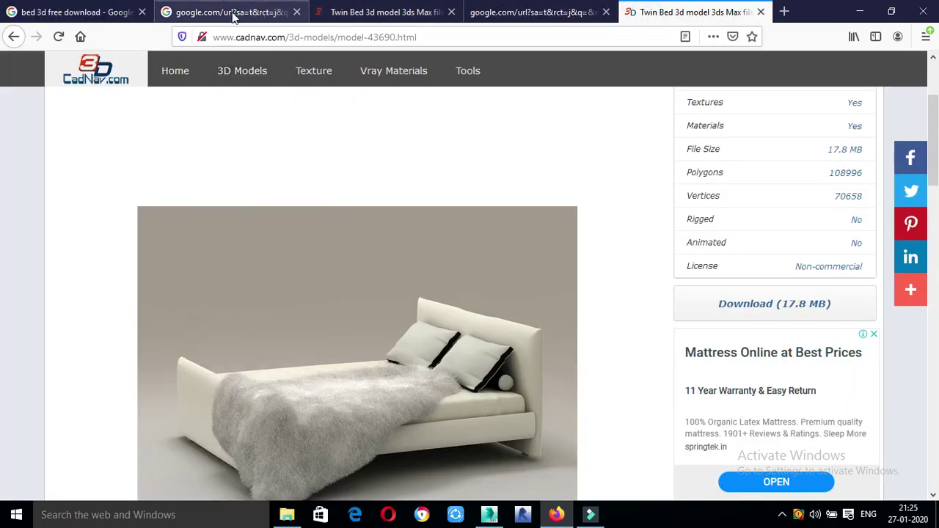
Step: Open CadNav's Bedroom Furniture catalogue from the Google results in a new tab
left_click(29, 13)
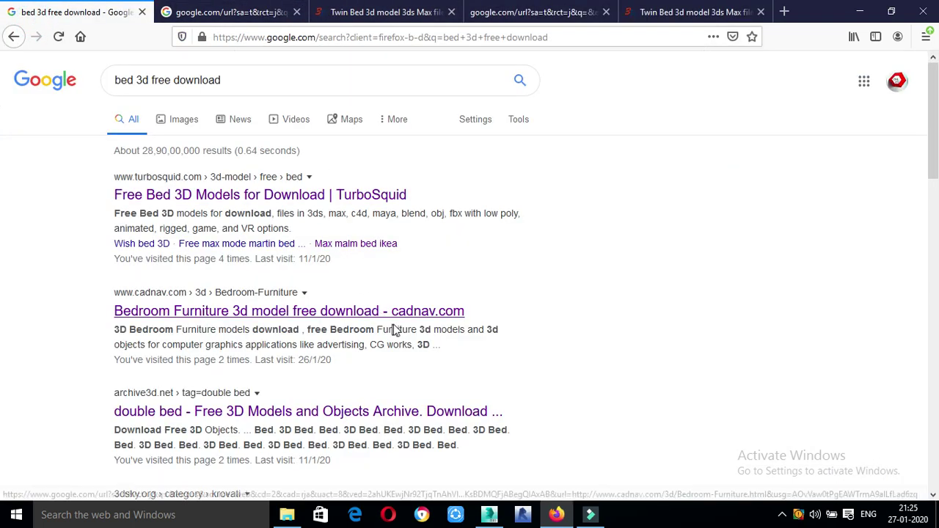
right_click(391, 306)
left_click(441, 318)
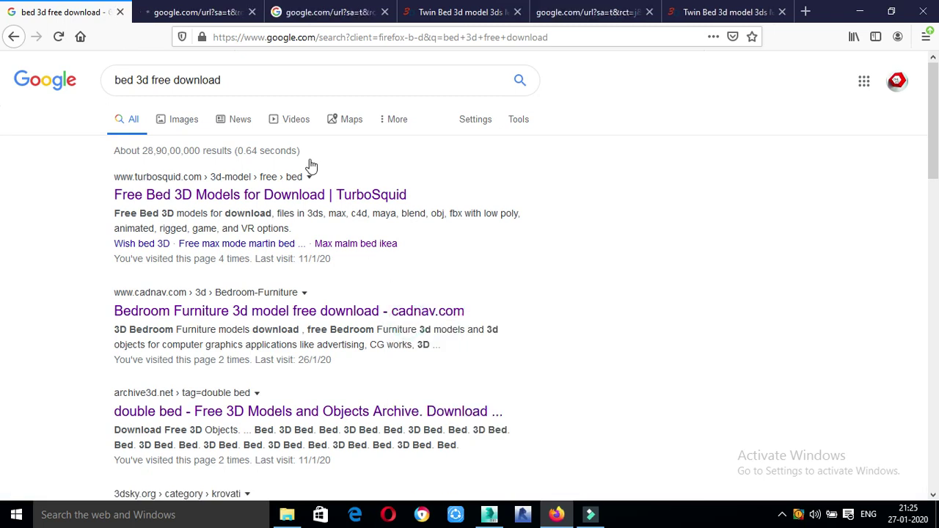
left_click(218, 7)
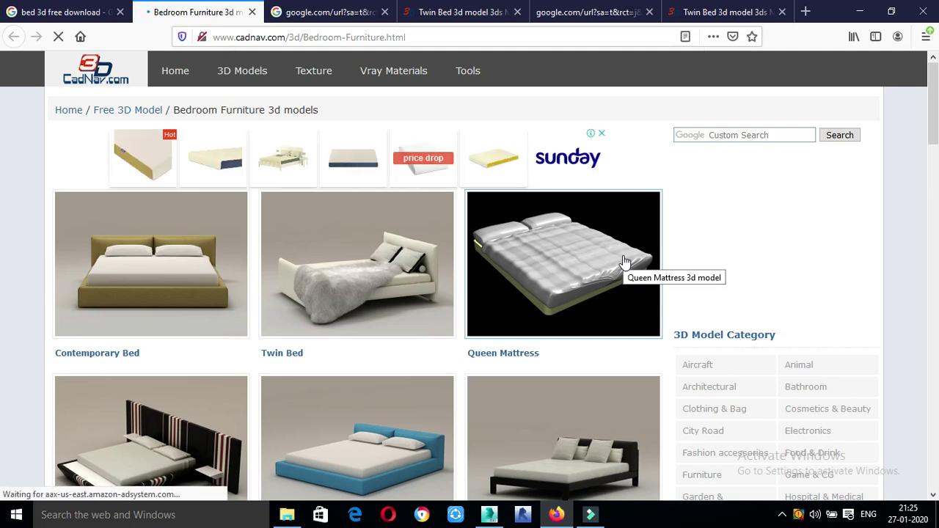
left_click(14, 15)
left_click(195, 12)
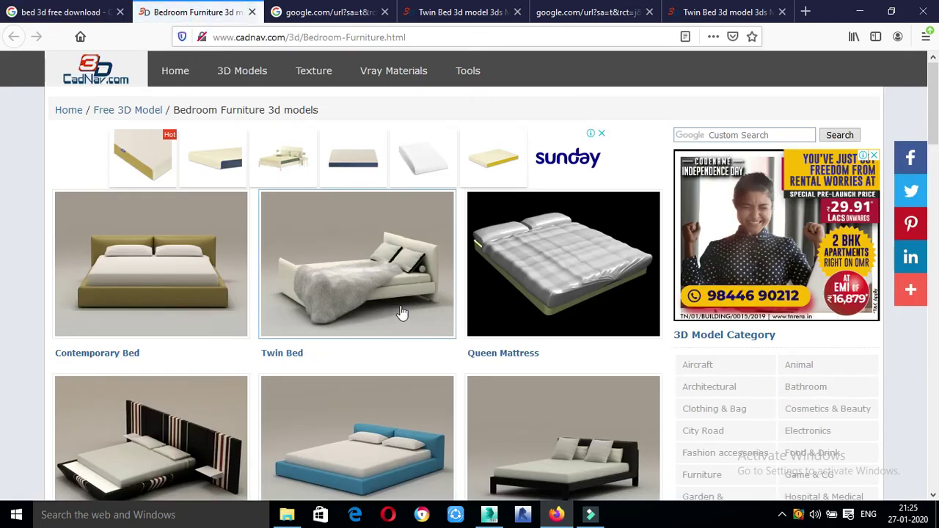
Step: Browse the catalogue's beds, then switch to the Twin Bed model page
scroll(400, 318, "down", 2)
scroll(400, 317, "down", 1)
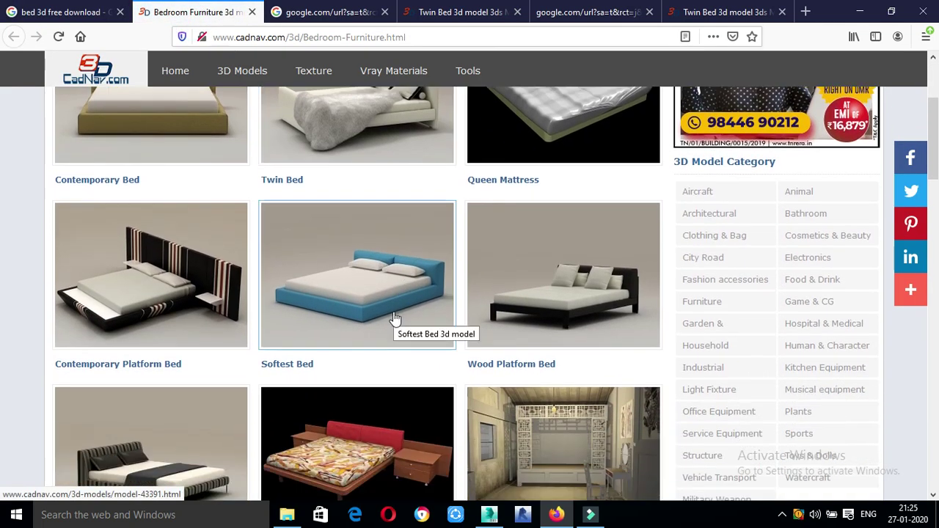
scroll(407, 306, "down", 5)
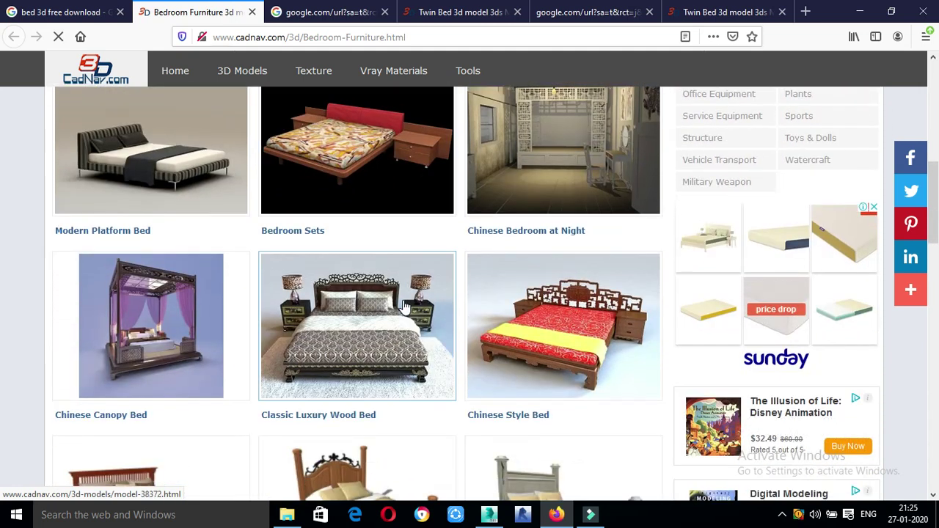
scroll(403, 307, "up", 2)
scroll(402, 306, "up", 4)
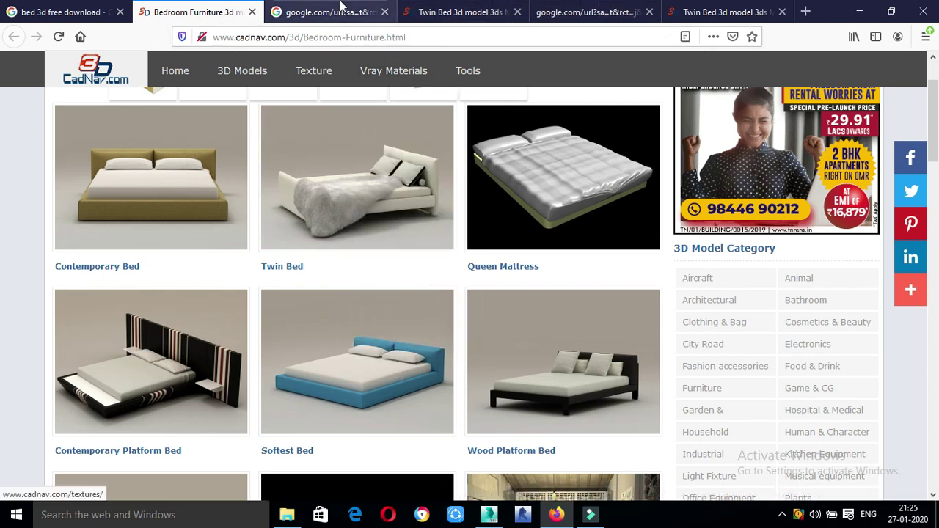
mouse_move(525, 109)
left_click(483, 13)
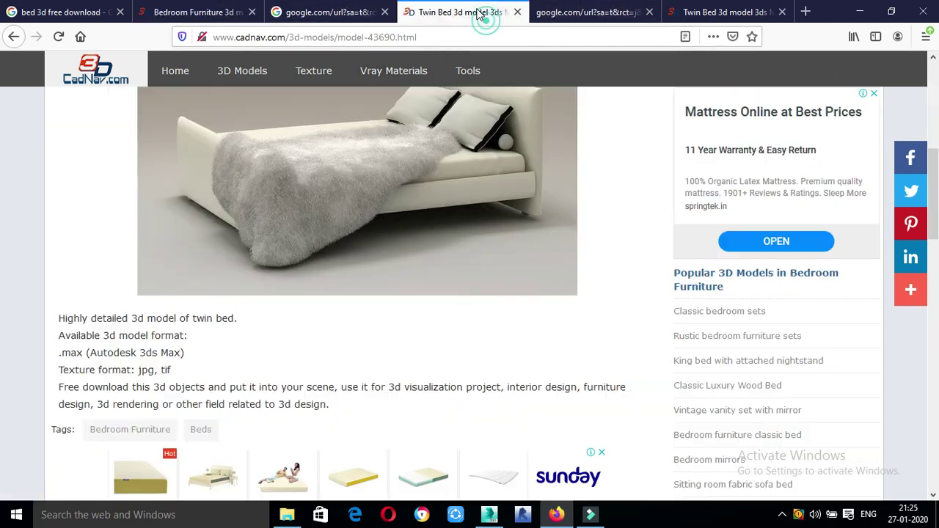
Step: Scroll through the Twin Bed model's file details on CadNav
scroll(422, 254, "up", 5)
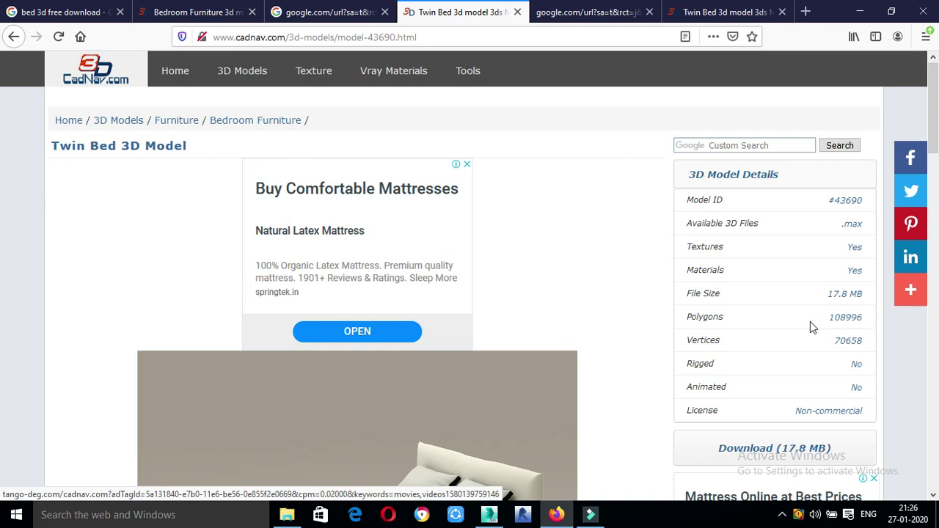
scroll(484, 296, "down", 4)
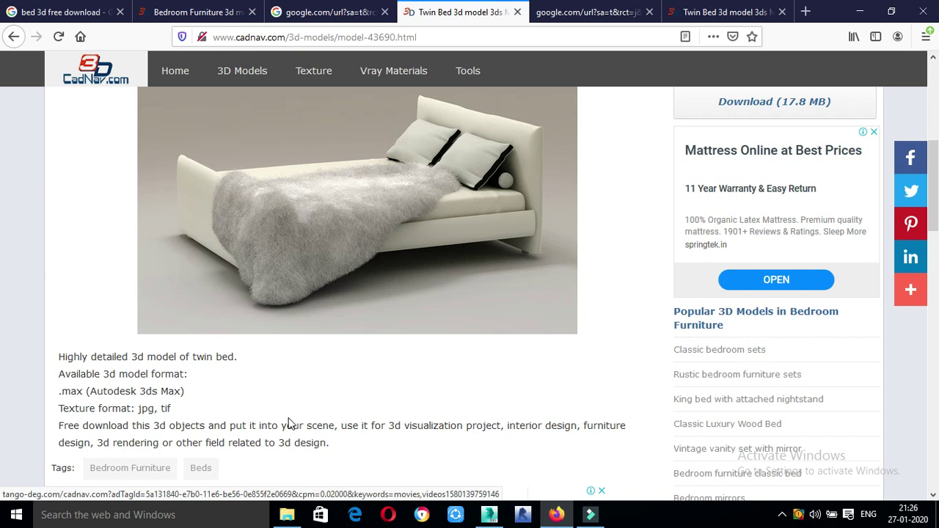
scroll(292, 407, "up", 5)
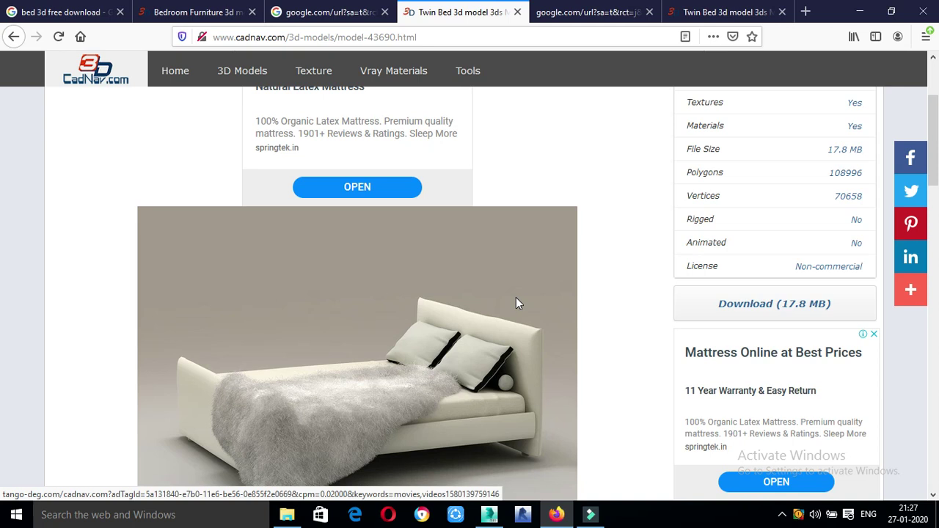
Step: Bring up A.max in 3ds Max past the missing-files warning, then show New folder (2)
left_click(490, 515)
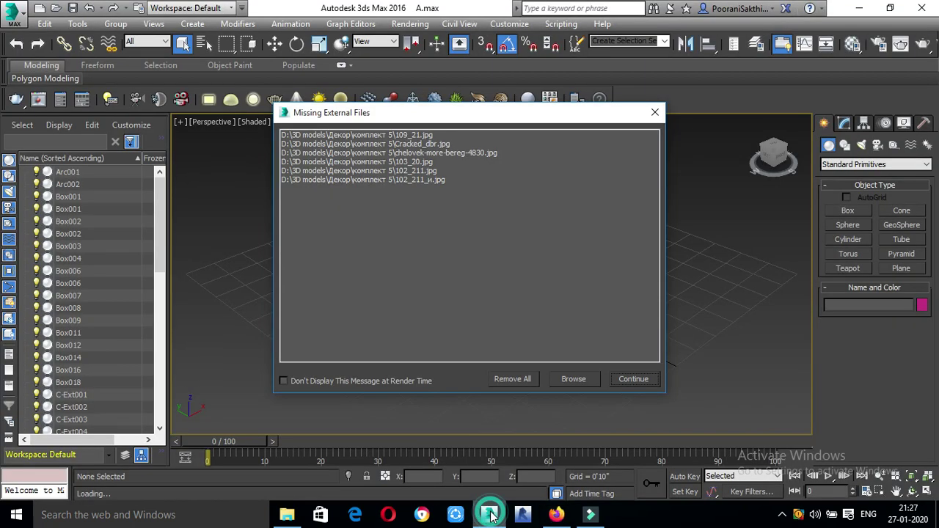
left_click(634, 380)
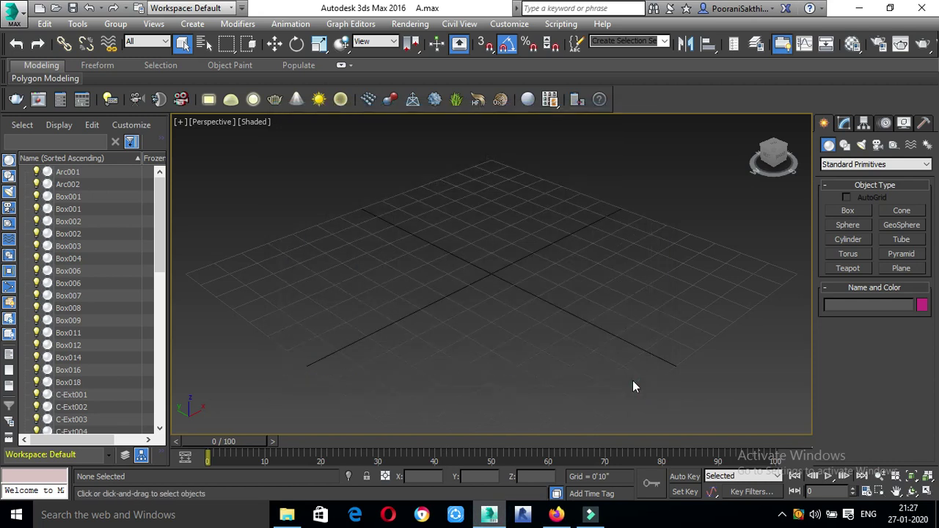
left_click(287, 515)
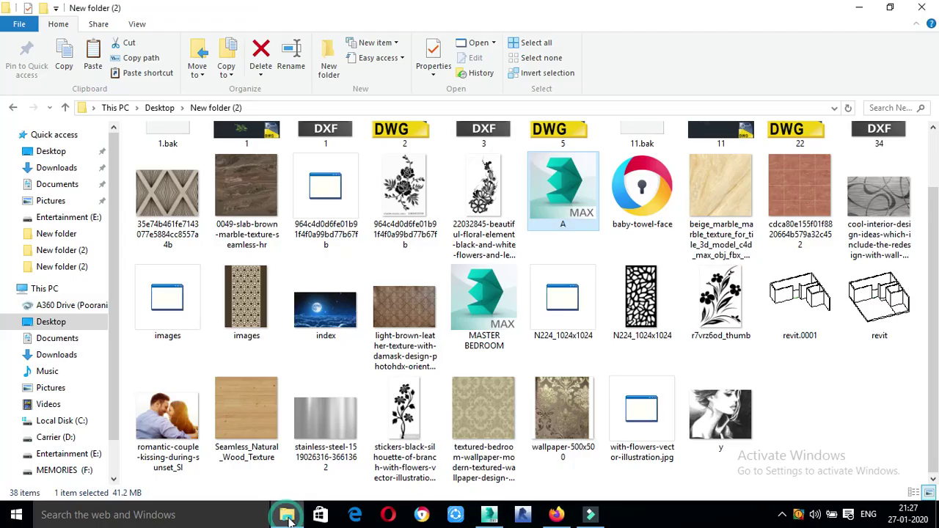
right_click(556, 207)
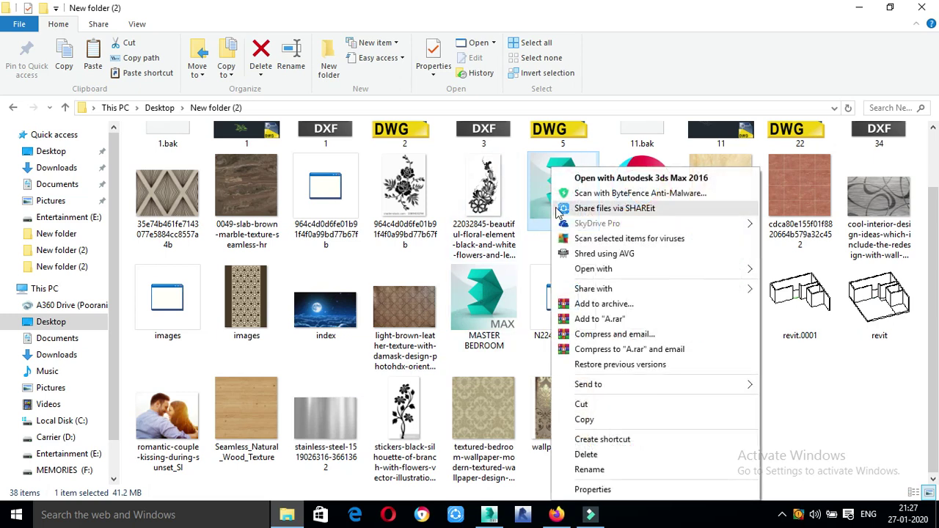
left_click(591, 490)
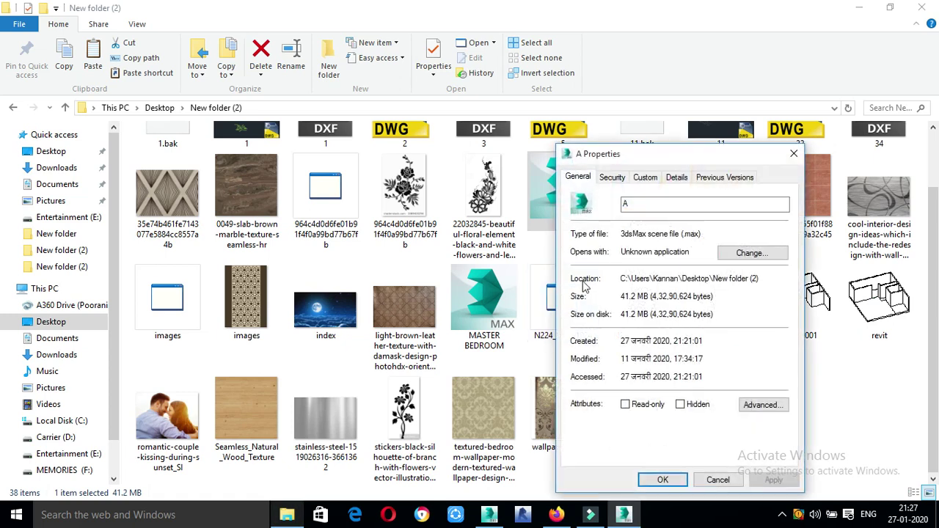
left_click(788, 159)
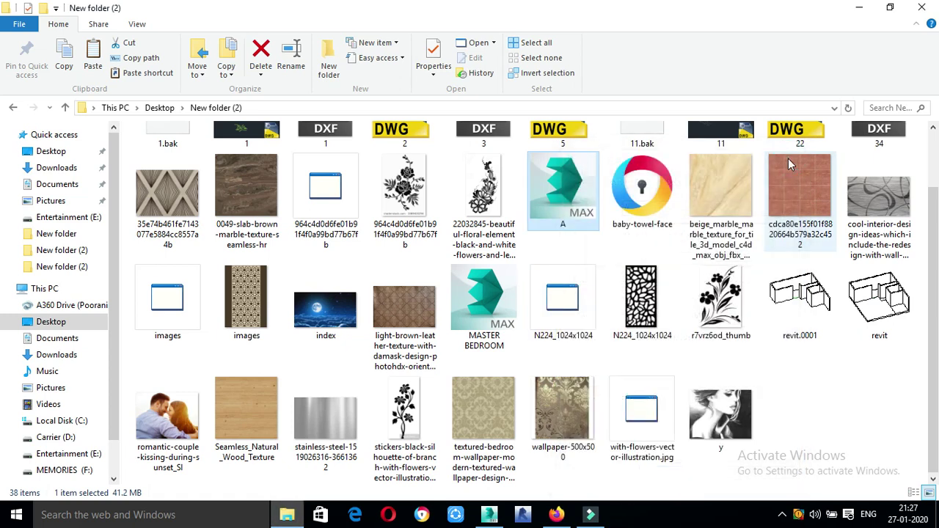
Step: Switch the viewport to the PhysCamera002 camera view, leaving Shaded + Edged Faces unchanged
left_click(501, 515)
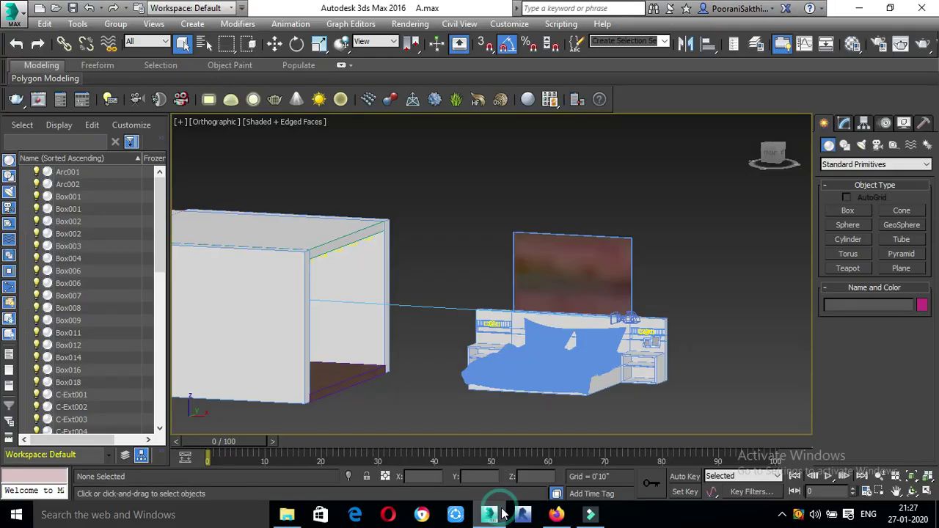
left_click(212, 121)
mouse_move(242, 138)
left_click(440, 138)
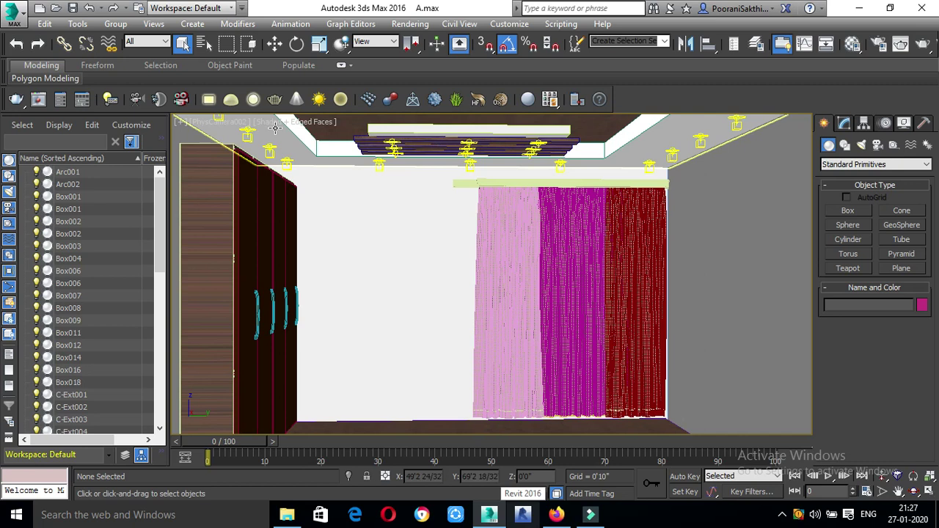
left_click(310, 123)
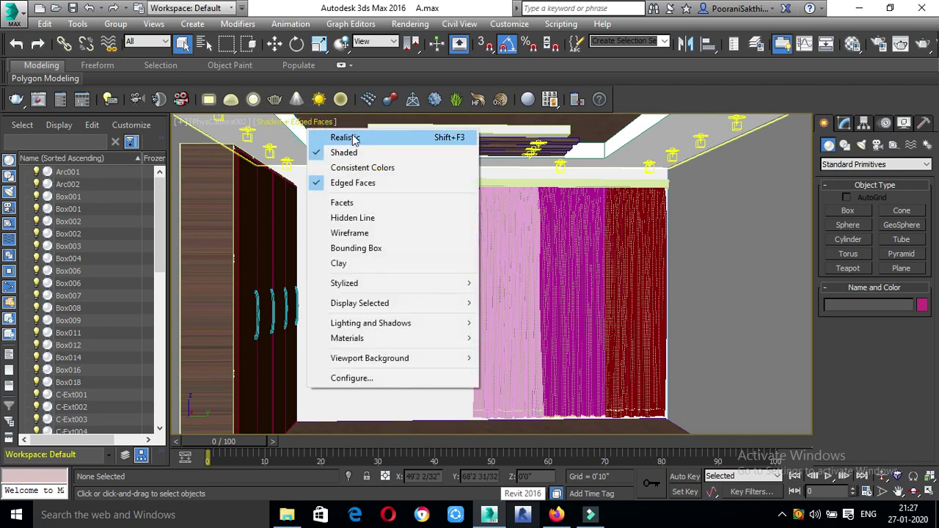
left_click(709, 316)
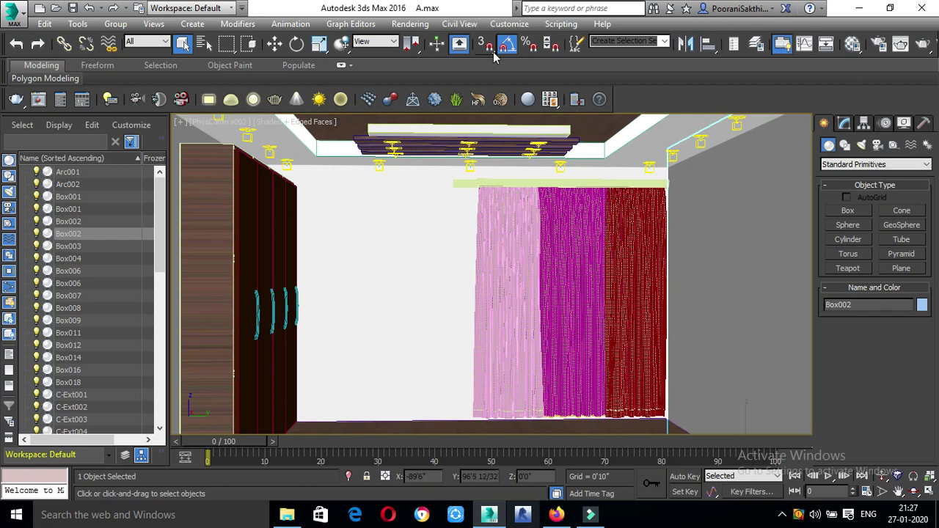
left_click(511, 24)
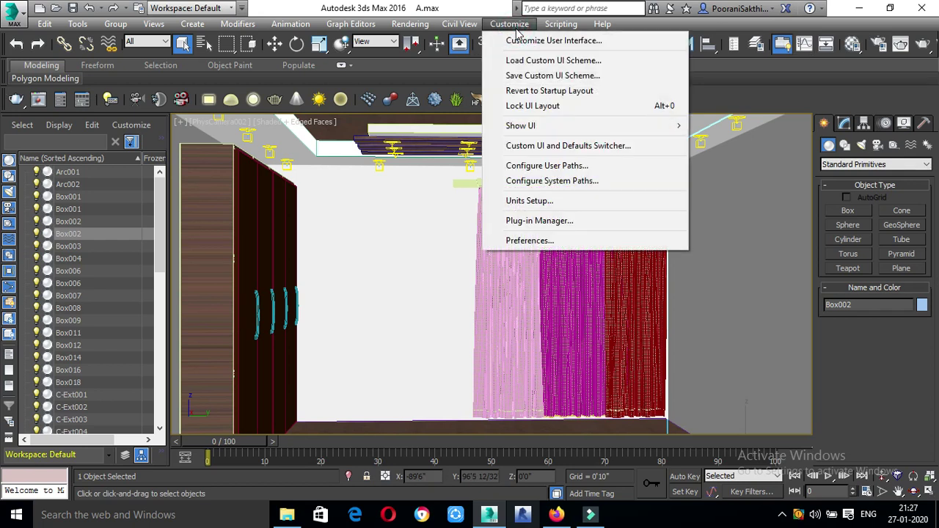
Step: Check Compress on Save on the Files tab of Preferences and confirm with OK
left_click(532, 242)
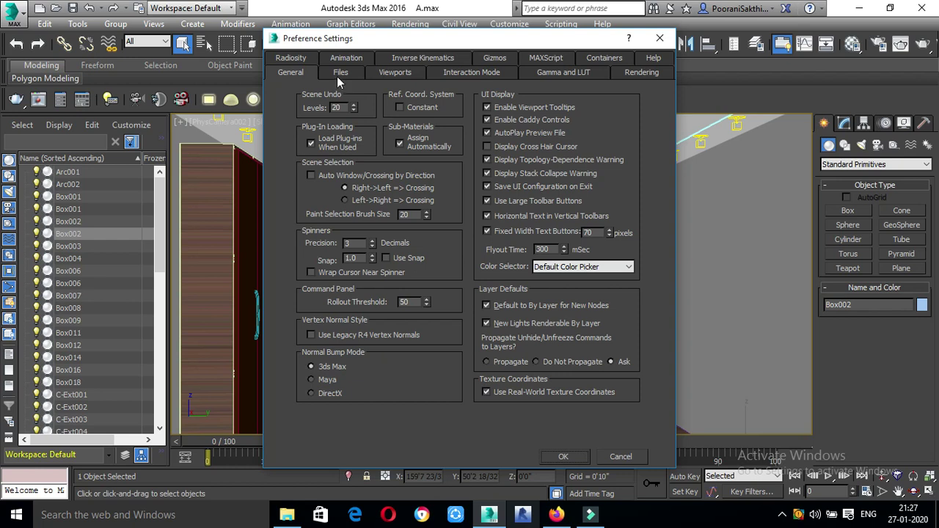
left_click(340, 73)
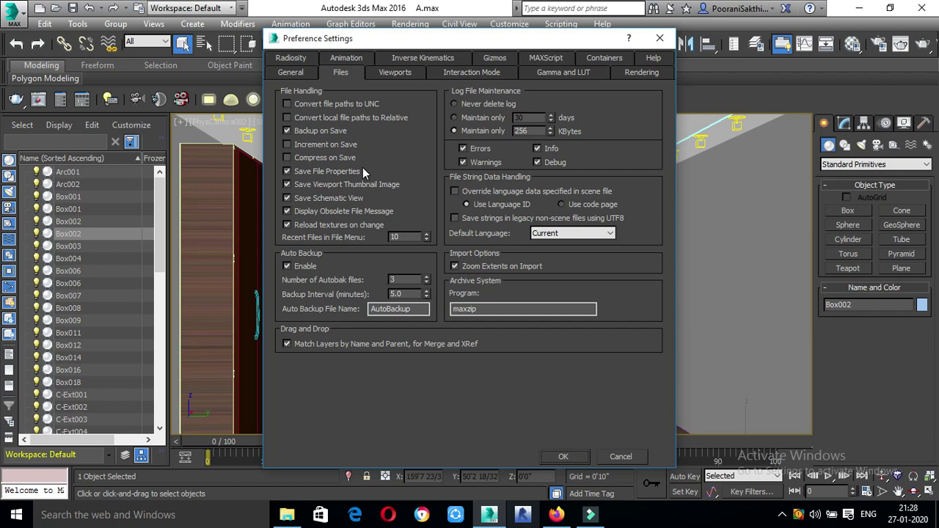
left_click(342, 158)
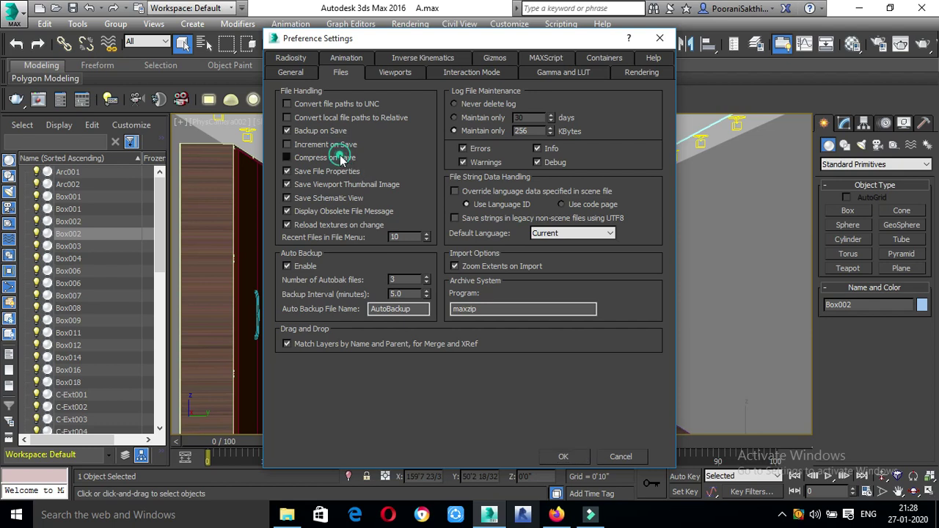
left_click(551, 455)
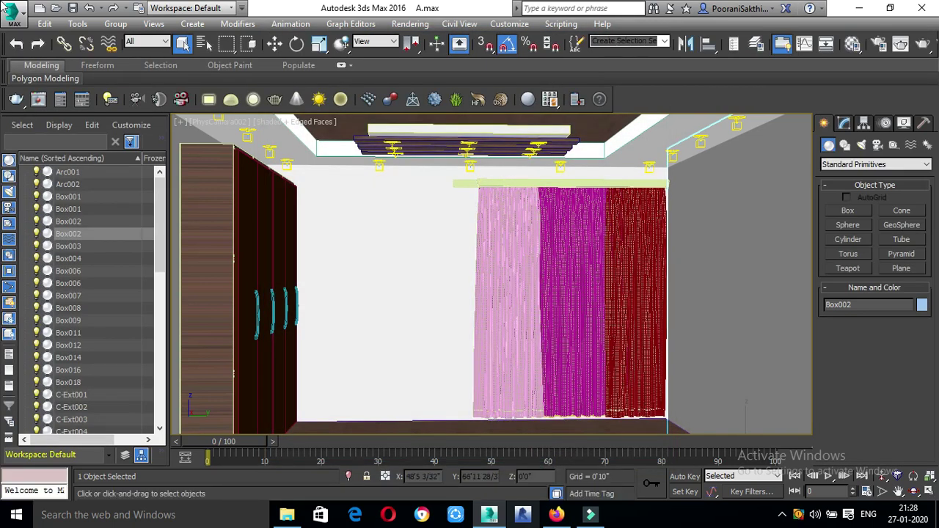
Step: Save A.max with compression, then bring the CadNav Twin Bed page back in Firefox
left_click(9, 14)
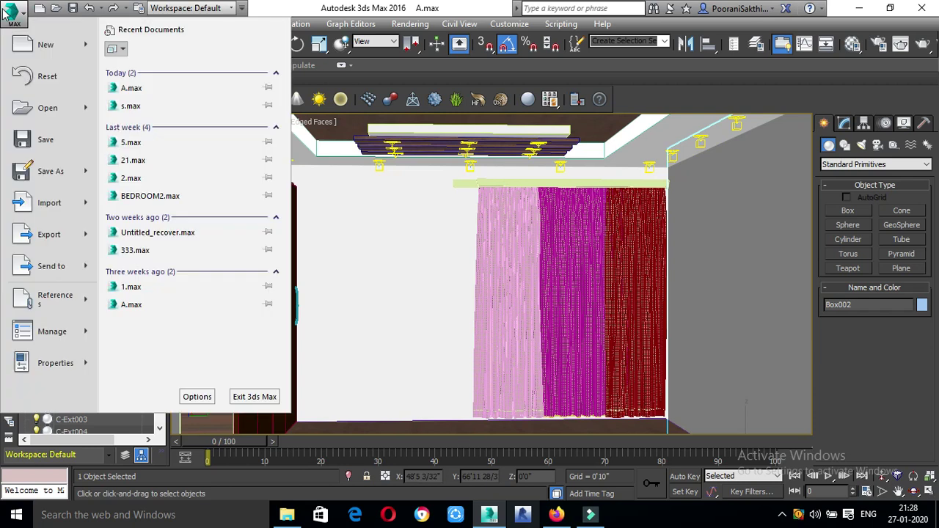
left_click(53, 141)
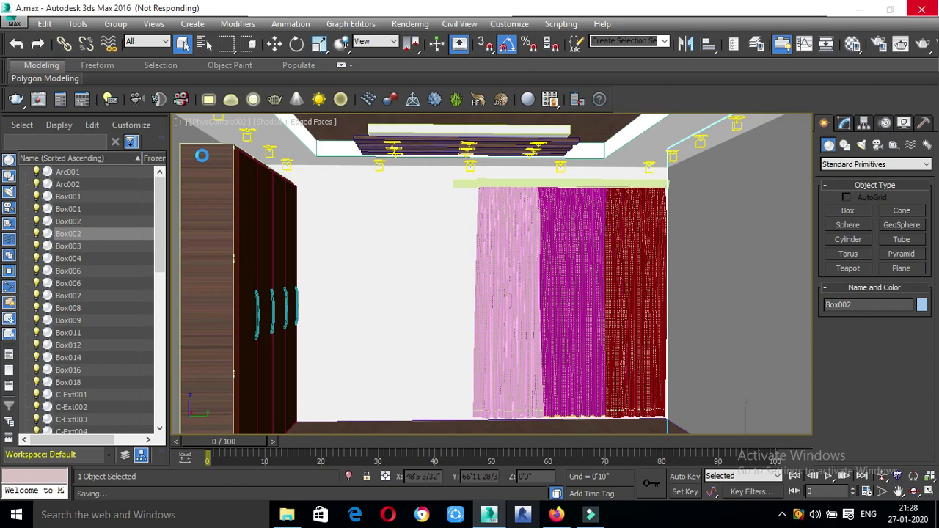
left_click(556, 514)
scroll(729, 142, "up", 1)
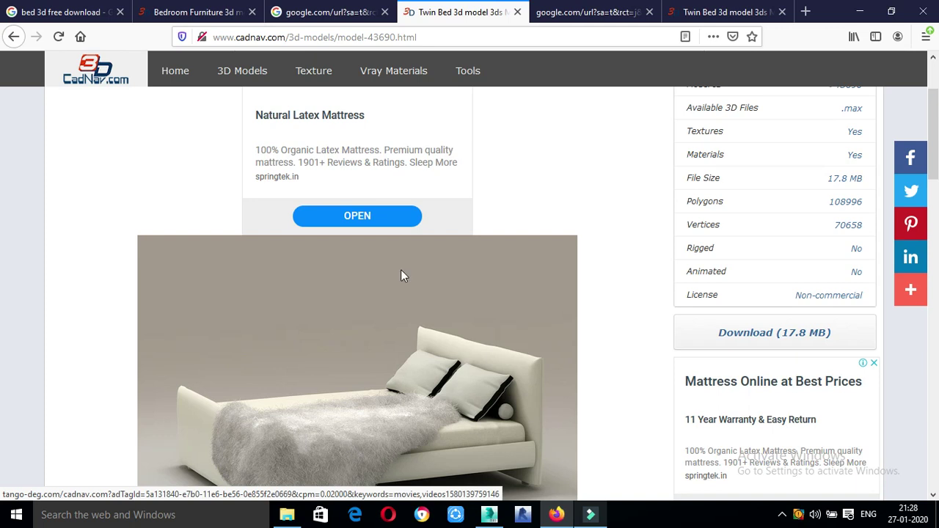
Step: Return to the 3ds Max bedroom scene after reviewing the 17.8 MB download details
left_click(487, 514)
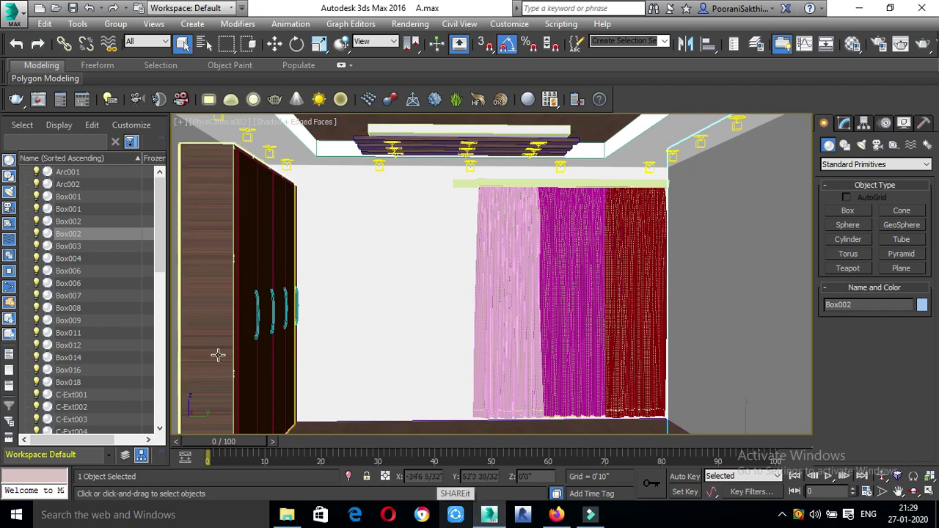
Step: Check file A's Properties in New folder (2), showing 11.1 MB, then return to 3ds Max
left_click(287, 514)
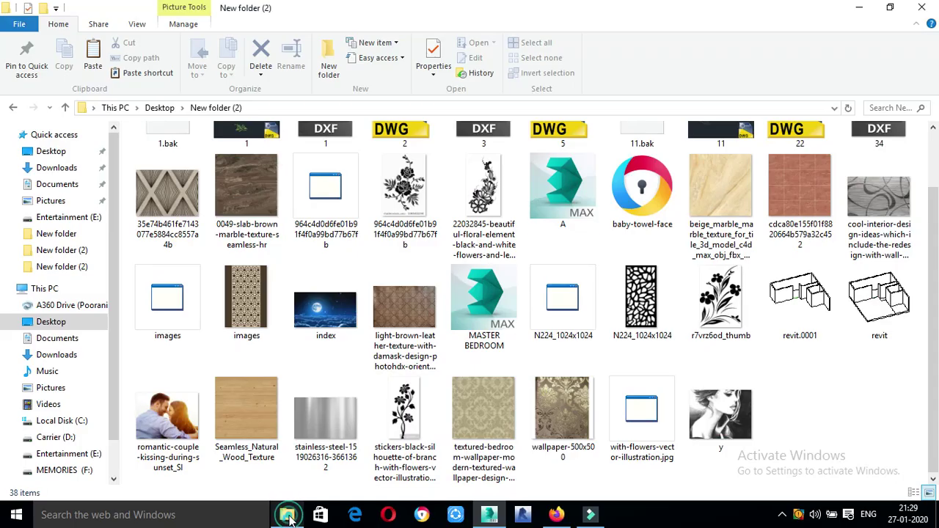
right_click(563, 207)
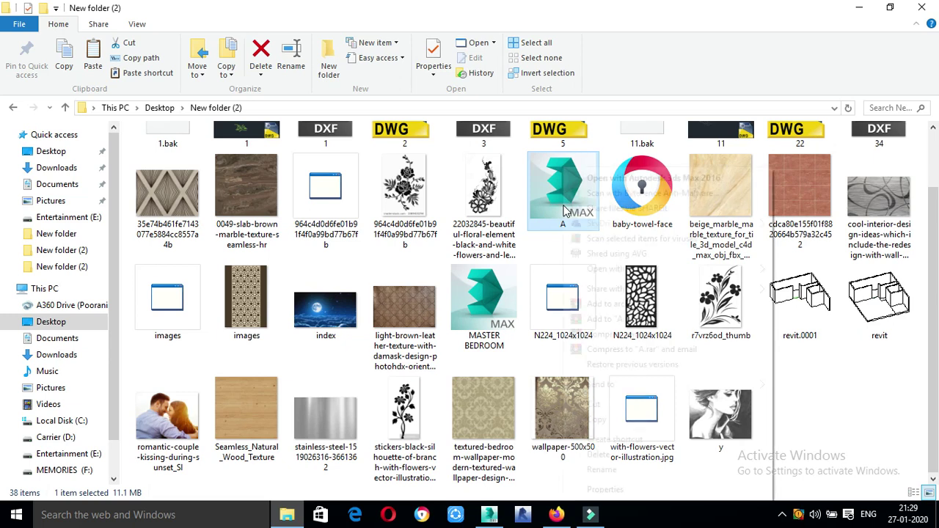
left_click(606, 489)
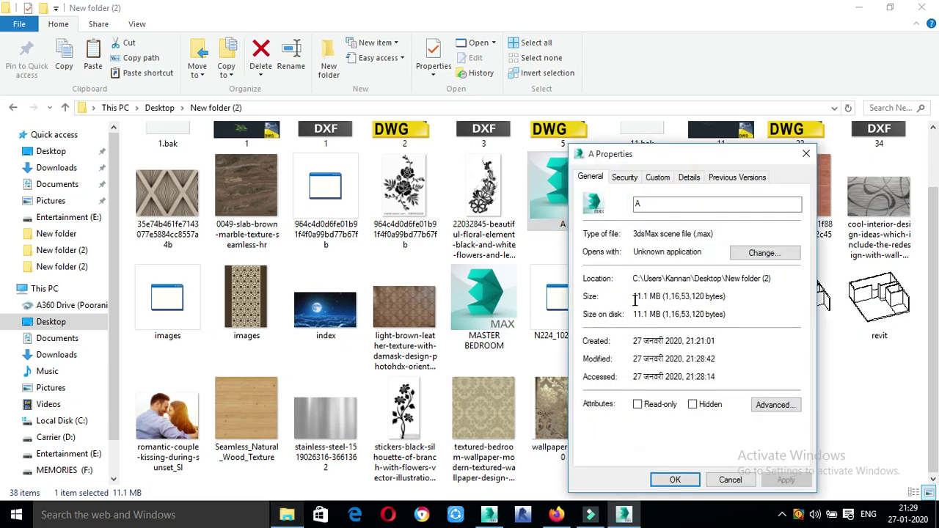
left_click_drag(633, 297, 664, 314)
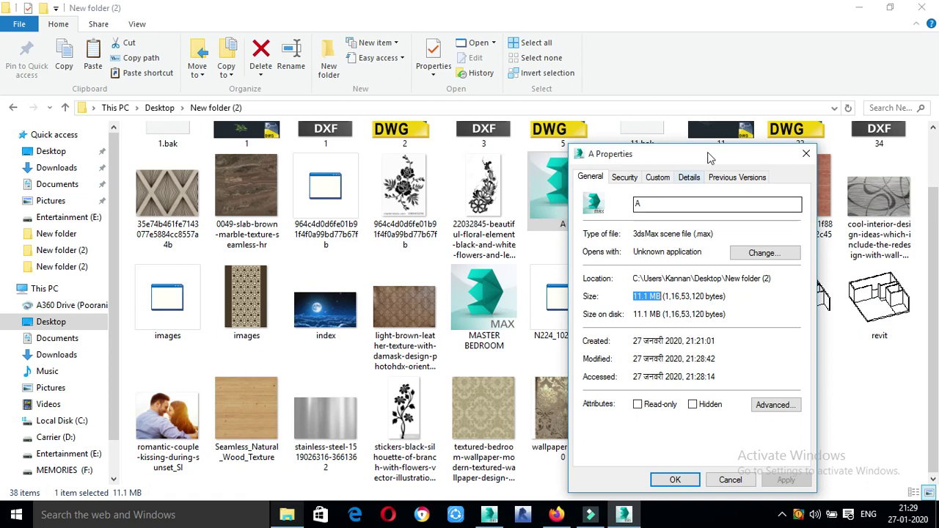
left_click(804, 153)
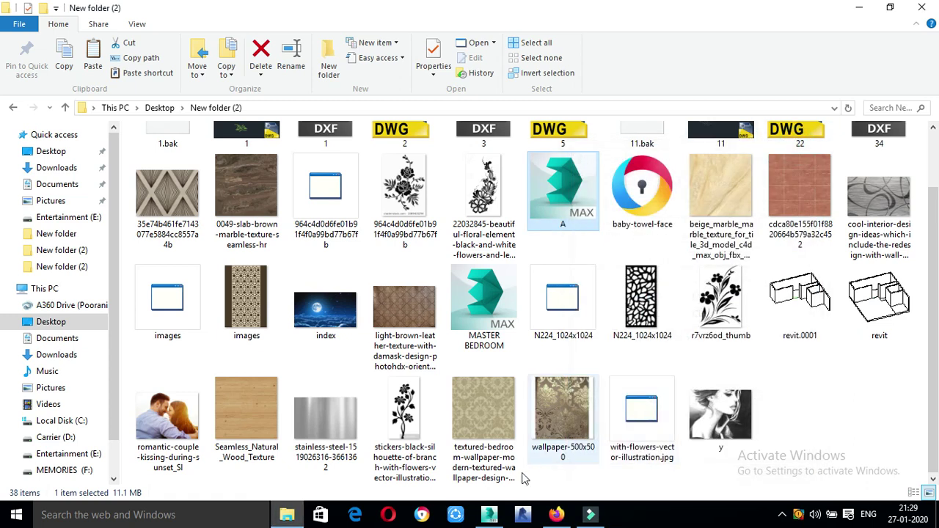
left_click(488, 514)
left_click(509, 24)
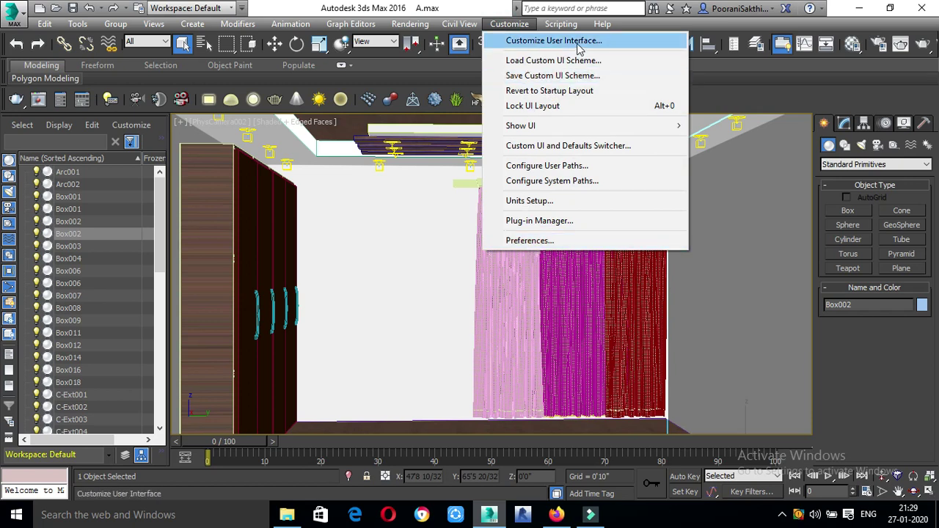
Step: Reopen Preferences to verify Compress on Save is still checked on the Files tab
left_click(552, 242)
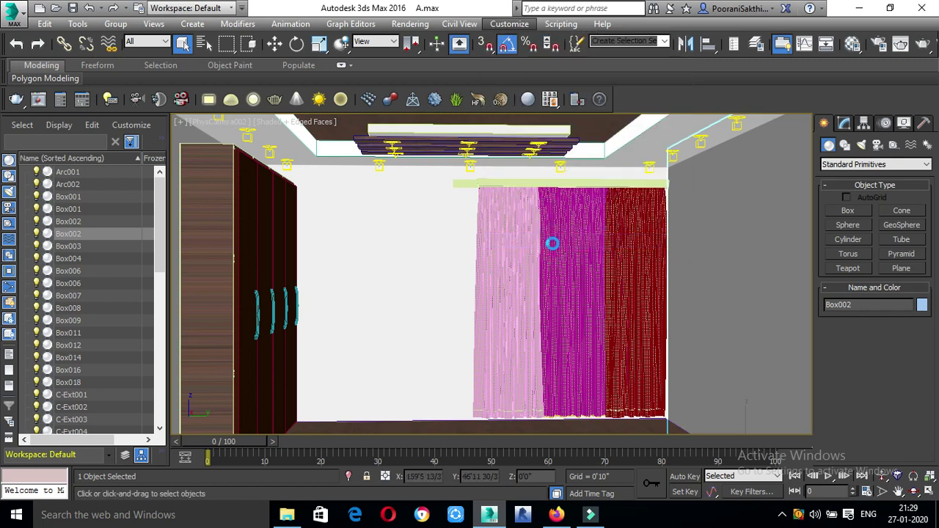